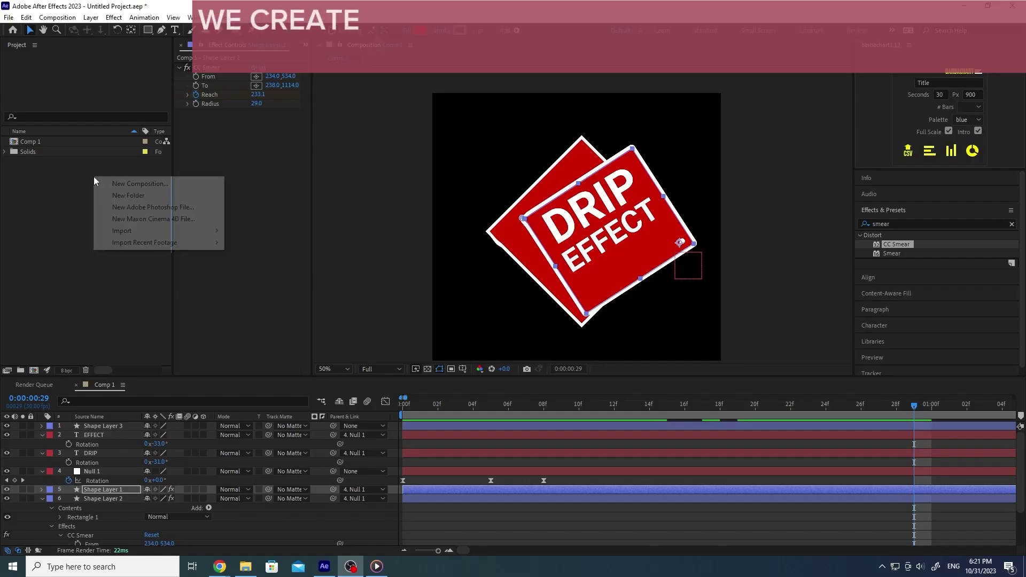
# Create Comp 2 from the Social Media Square 1080×1080, 30 fps preset with a black background
pyautogui.click(117, 185)
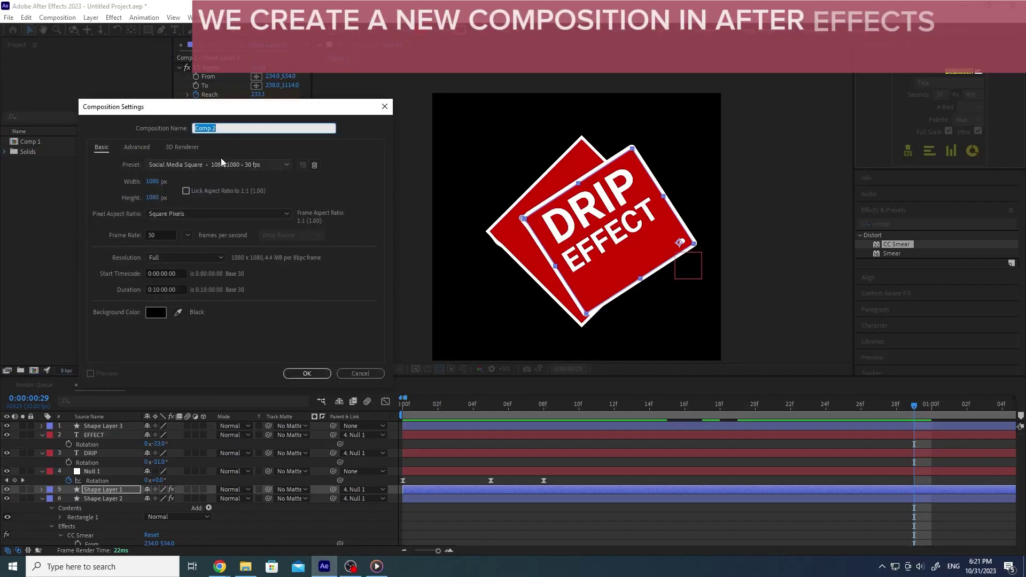
pyautogui.moveTo(157, 113); pyautogui.dragTo(153, 103)
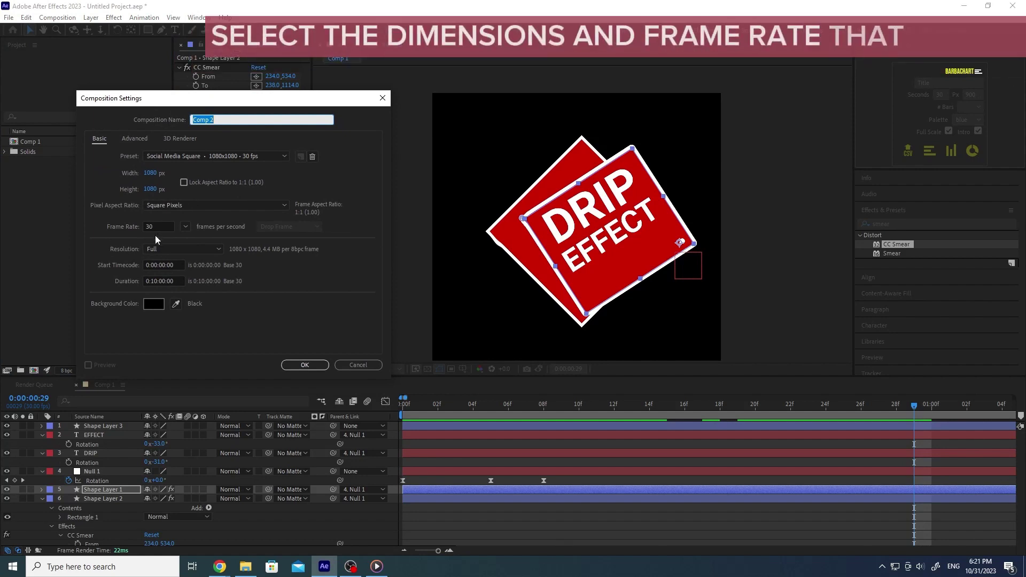
pyautogui.click(303, 365)
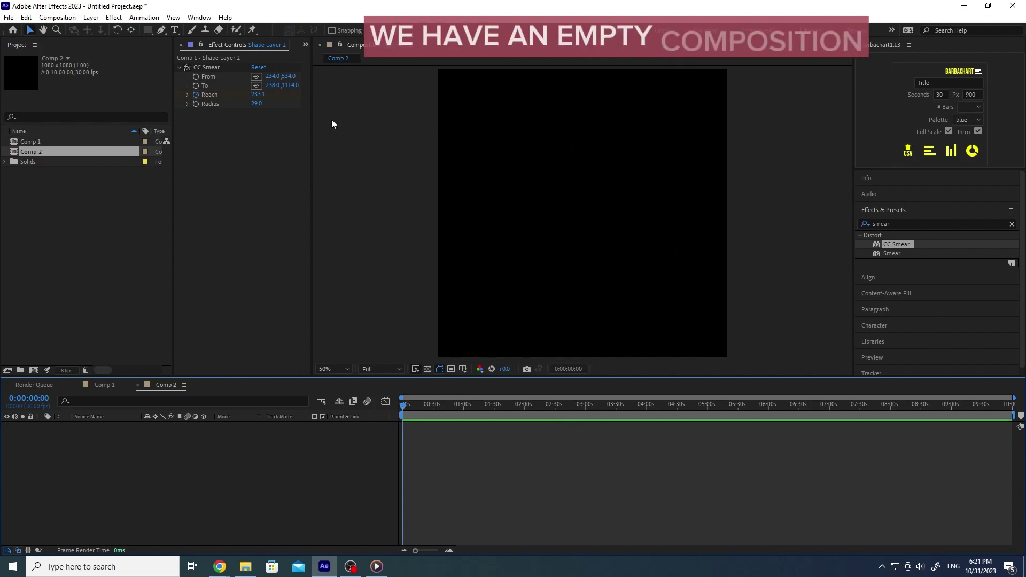
# Draw a large red square, rotate it about 40 degrees, and nudge it up and right
pyautogui.click(148, 30)
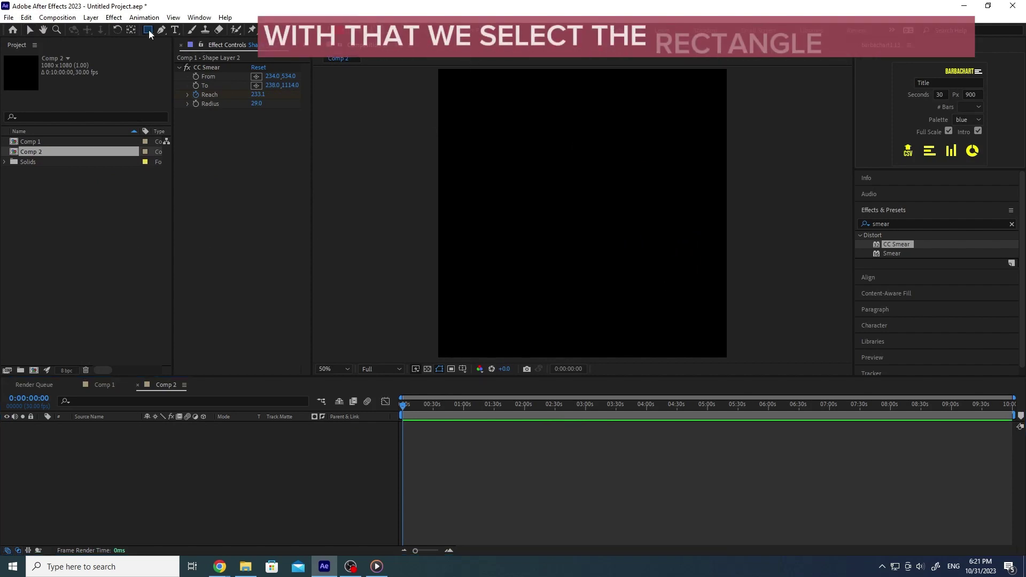
pyautogui.moveTo(510, 141); pyautogui.dragTo(660, 290)
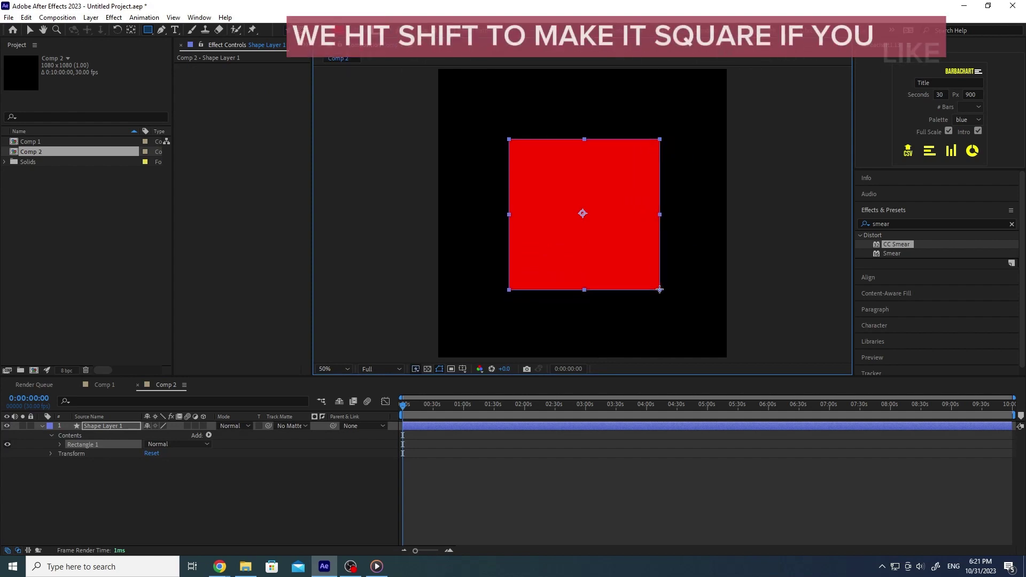
pyautogui.click(117, 29)
pyautogui.moveTo(620, 267); pyautogui.dragTo(655, 232)
pyautogui.press('v')
pyautogui.moveTo(579, 254); pyautogui.dragTo(589, 241)
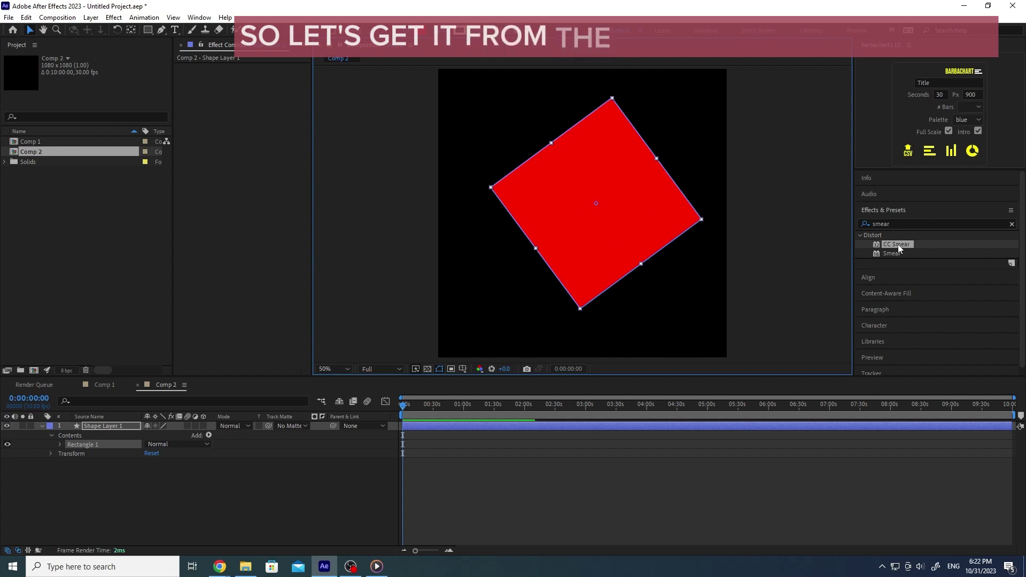
# Apply CC Smear to the square, placing From at its left corner and To below it
pyautogui.moveTo(899, 244)
pyautogui.mouseDown()
pyautogui.moveTo(589, 211)
pyautogui.moveTo(602, 214)
pyautogui.mouseUp()
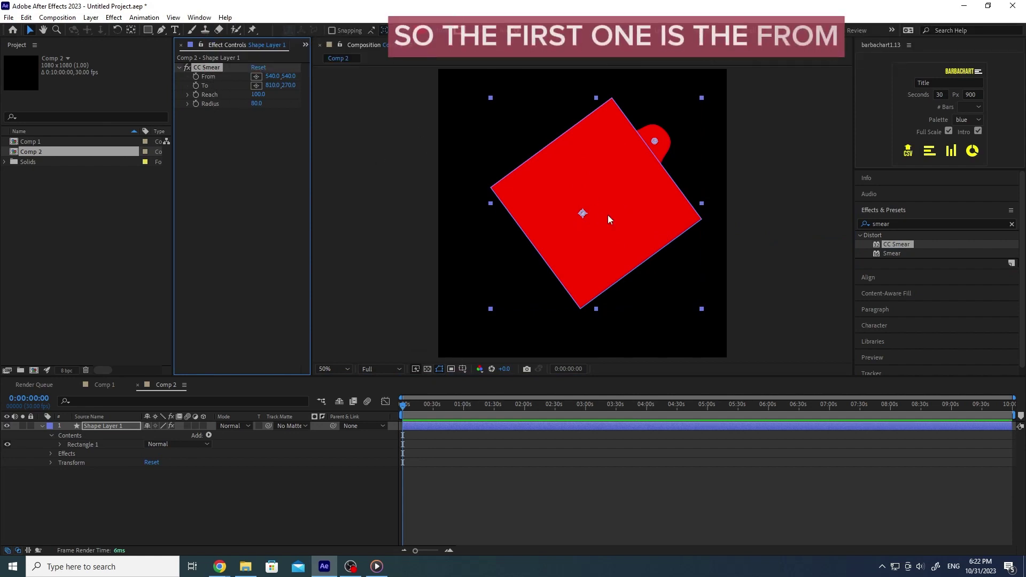
pyautogui.moveTo(583, 212); pyautogui.dragTo(492, 197)
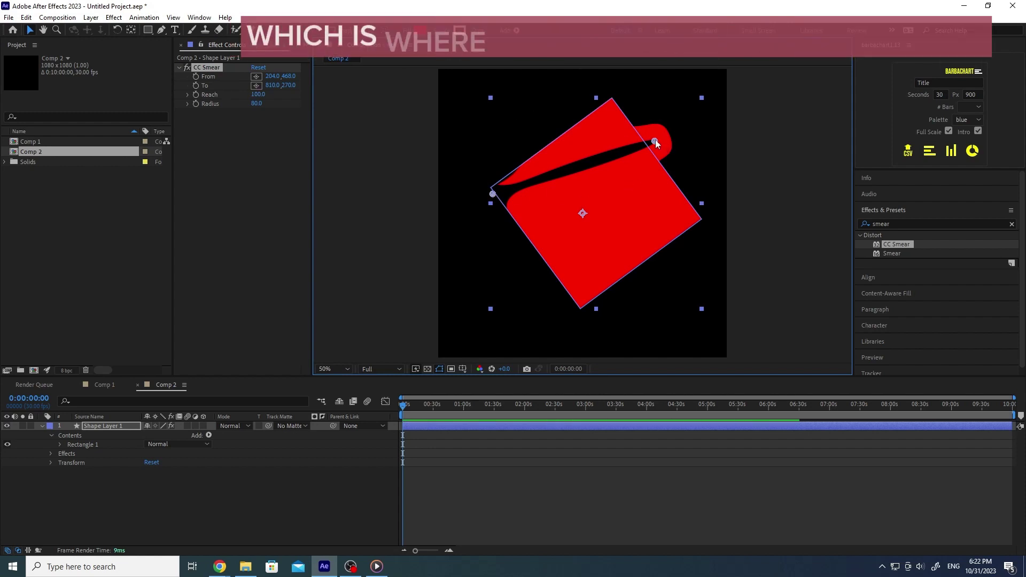
pyautogui.moveTo(655, 141)
pyautogui.mouseDown()
pyautogui.moveTo(607, 199)
pyautogui.moveTo(542, 225)
pyautogui.moveTo(493, 306)
pyautogui.moveTo(496, 361)
pyautogui.mouseUp()
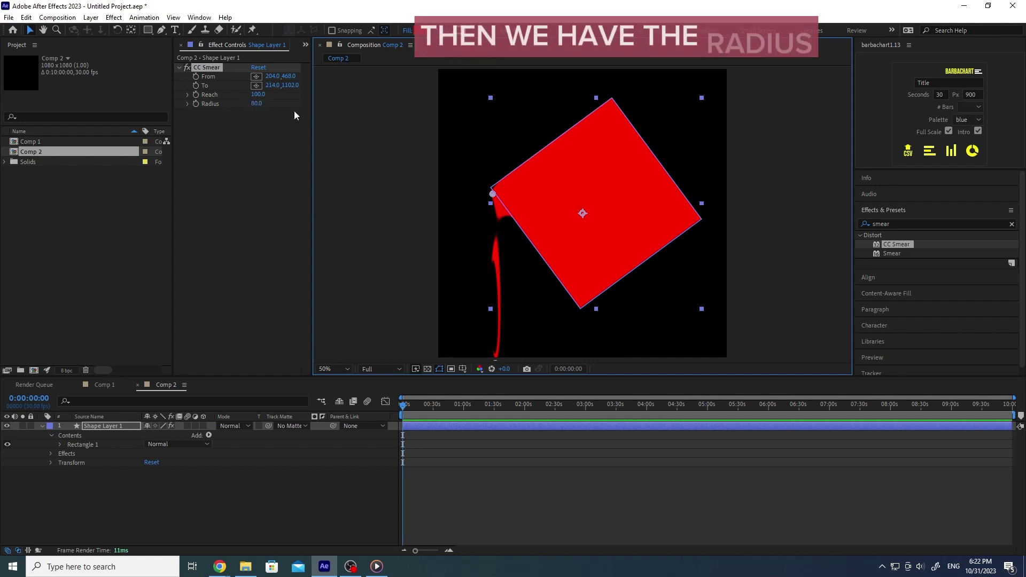
# Set the CC Smear Radius to 40
pyautogui.click(256, 104)
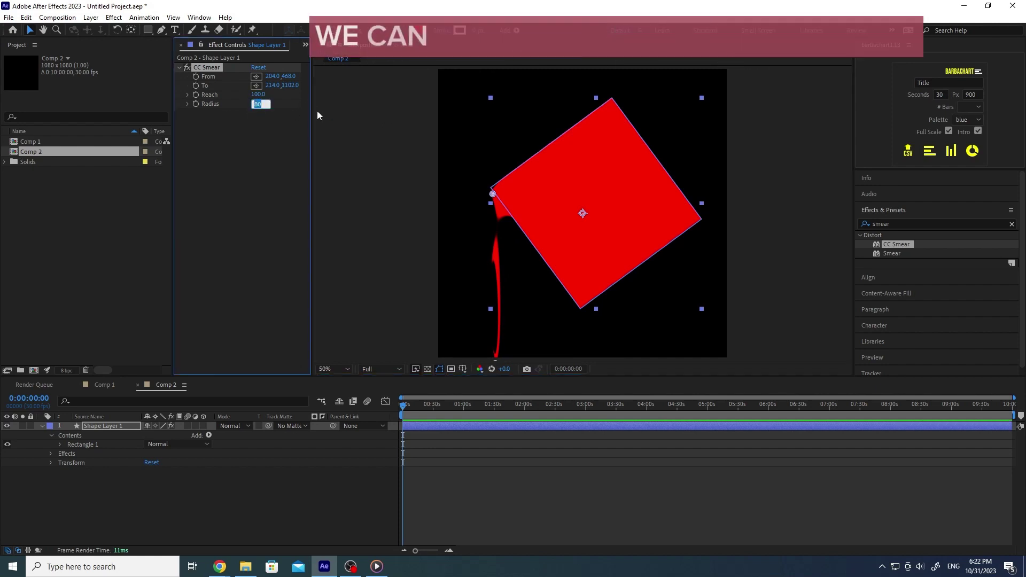
pyautogui.write('40')
pyautogui.press('Return')
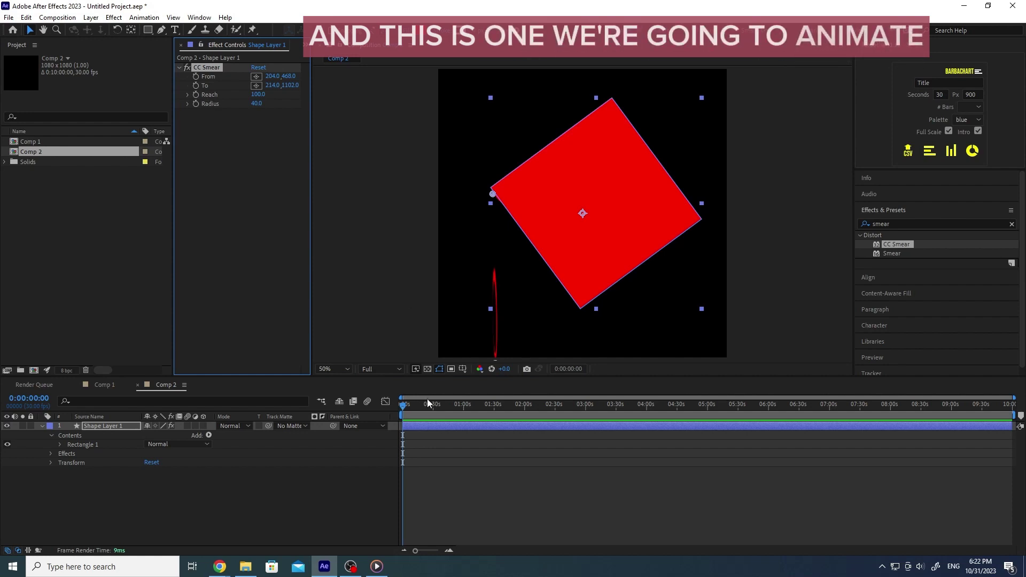
# Keyframe CC Smear Reach, adding a second keyframe of 1000 at 0:00:01:28
pyautogui.click(405, 405)
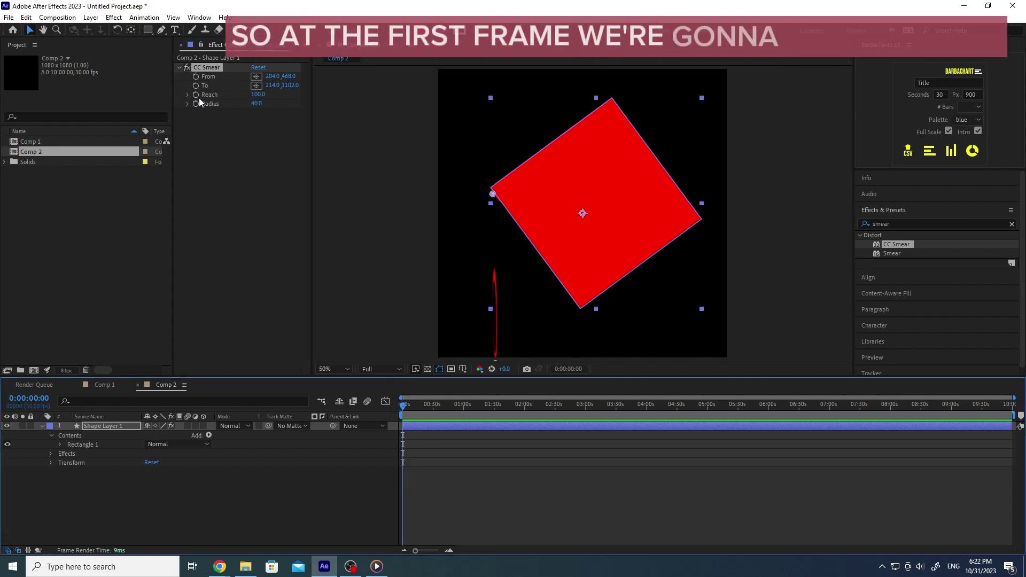
pyautogui.click(259, 95)
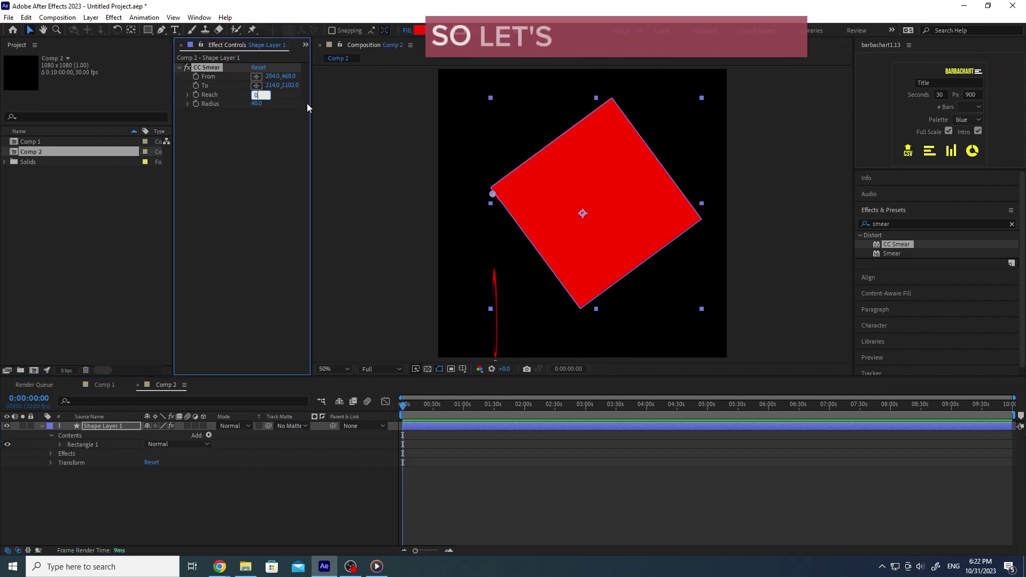
pyautogui.click(195, 95)
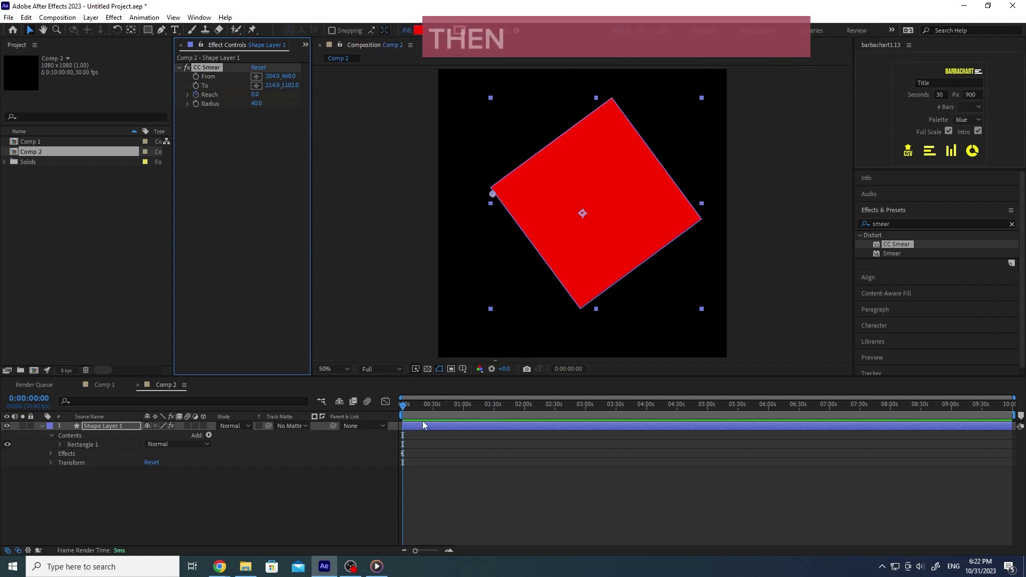
pyautogui.scroll(5, 428, 431)
pyautogui.moveTo(497, 550); pyautogui.dragTo(428, 545)
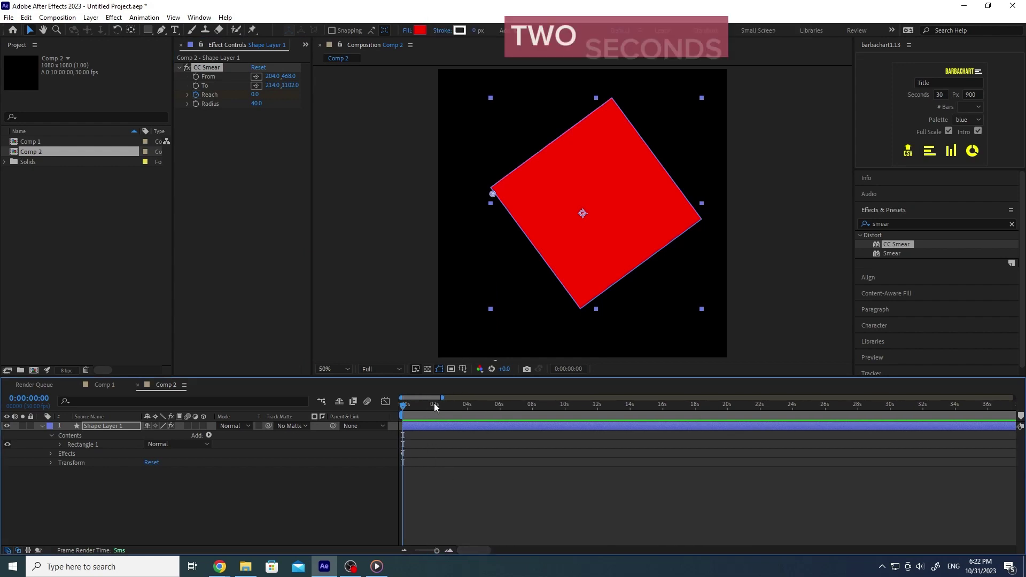
pyautogui.click(434, 403)
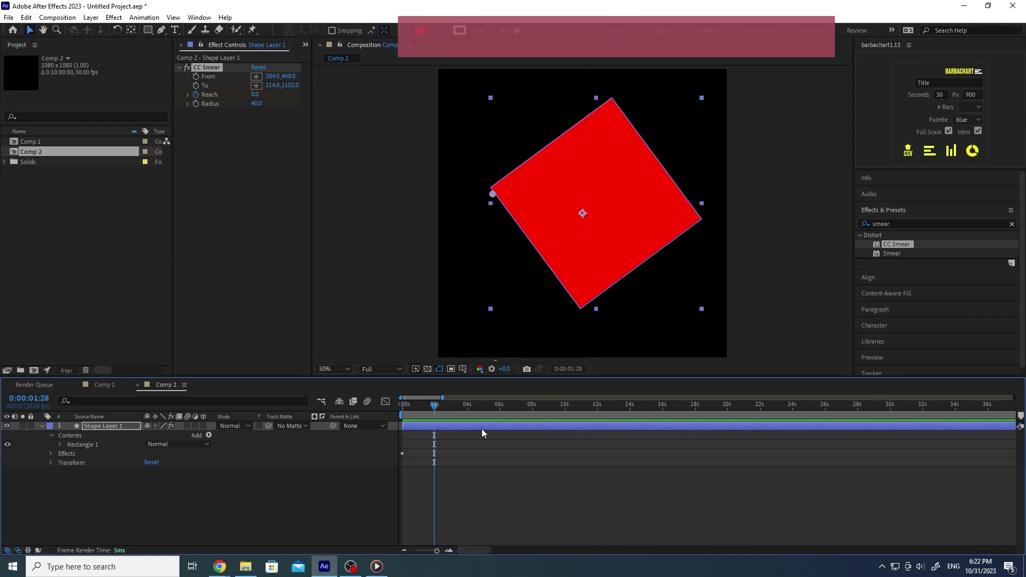
pyautogui.click(256, 95)
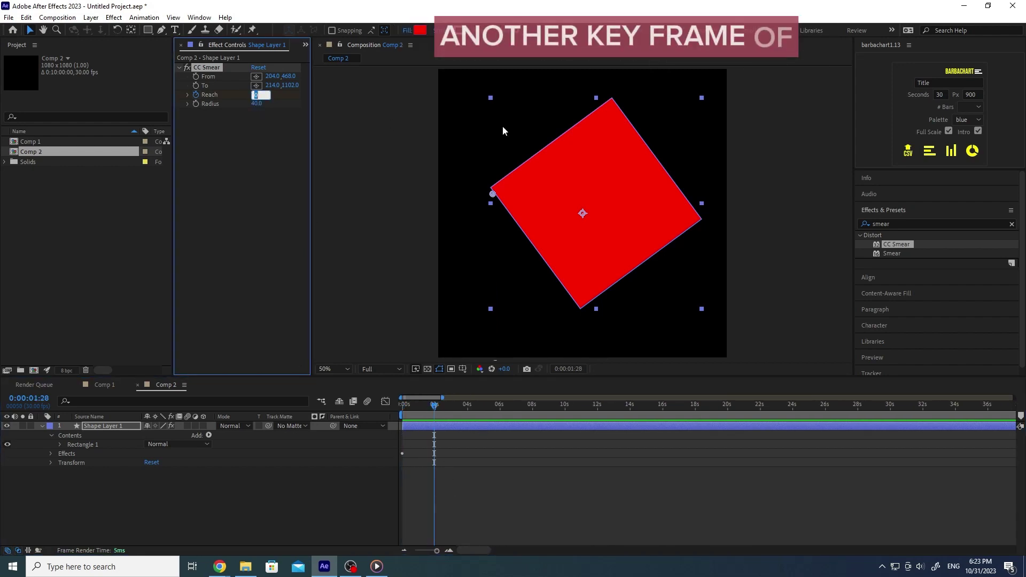
pyautogui.write('1000')
pyautogui.press('Return')
# End the work area at 0:00:02:10 and preview the smear from the first frame
pyautogui.moveTo(431, 410); pyautogui.dragTo(391, 415)
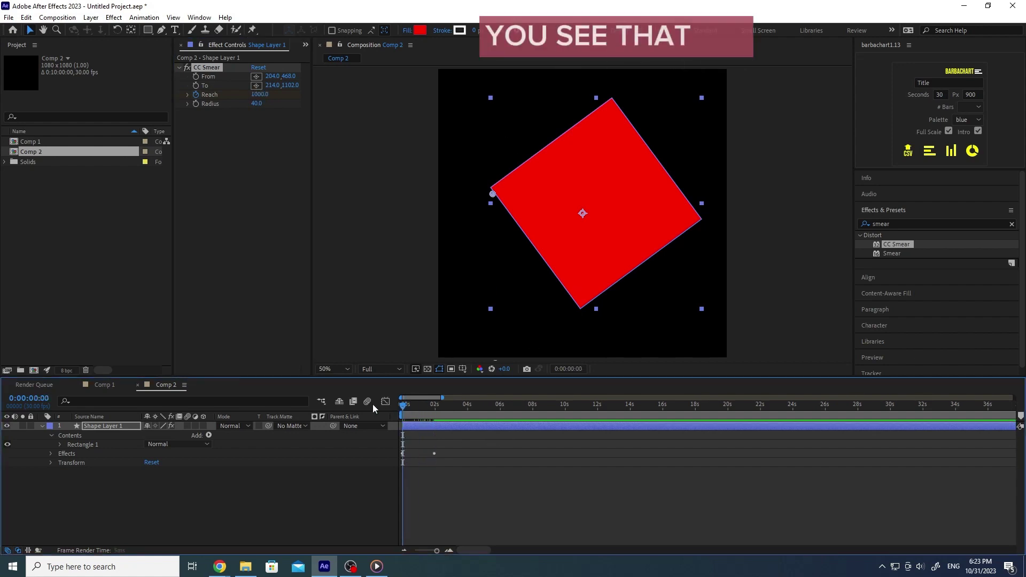
pyautogui.click(439, 405)
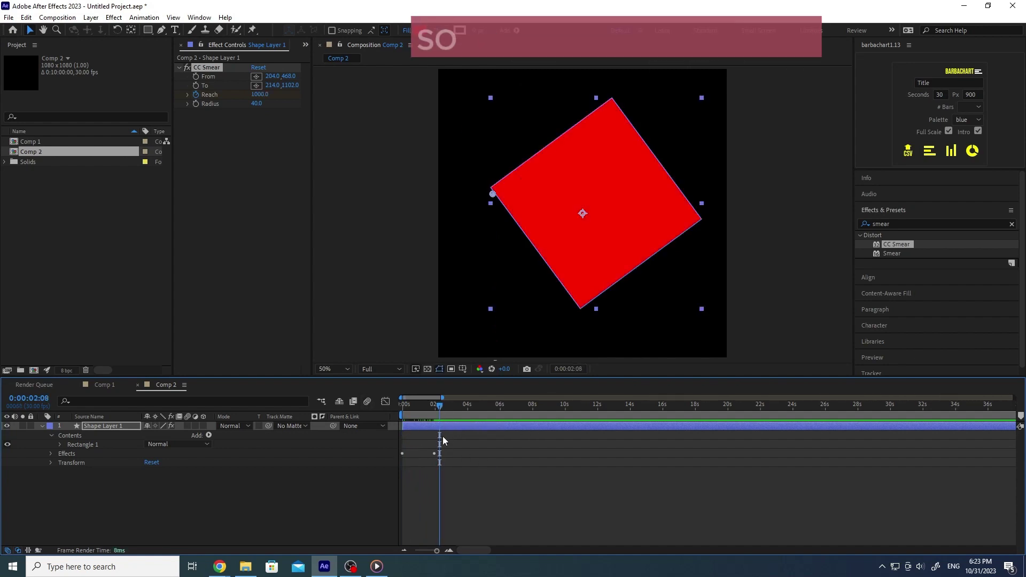
pyautogui.click(443, 410)
pyautogui.press('n')
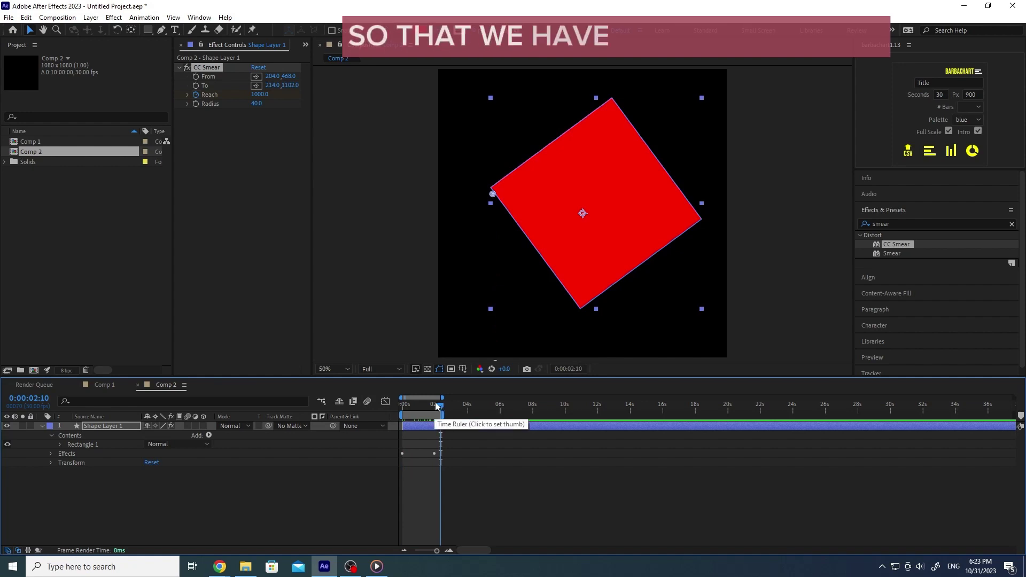
pyautogui.moveTo(443, 410); pyautogui.dragTo(402, 408)
pyautogui.click(463, 446)
pyautogui.press('space')
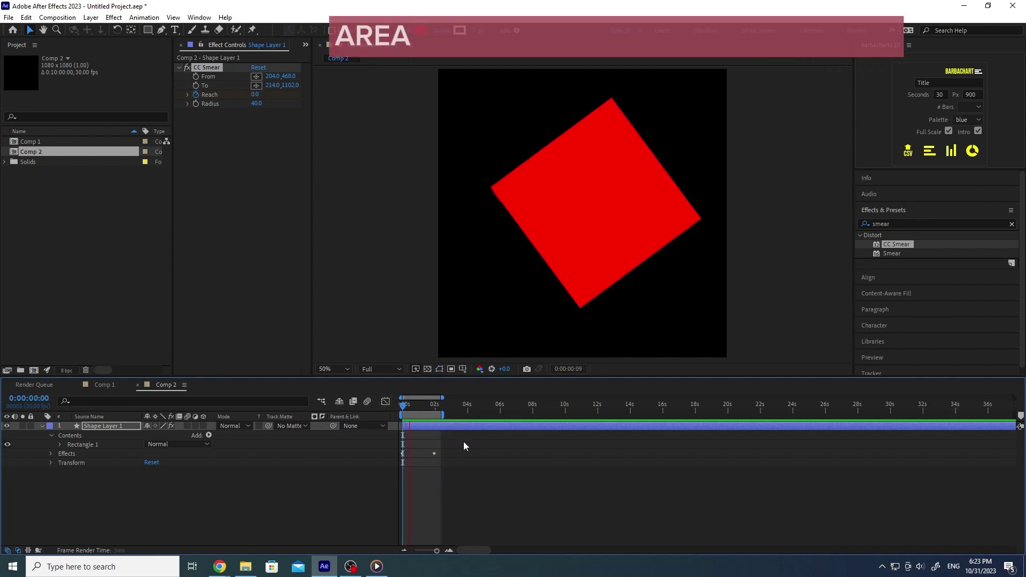
pyautogui.moveTo(409, 405); pyautogui.dragTo(408, 407)
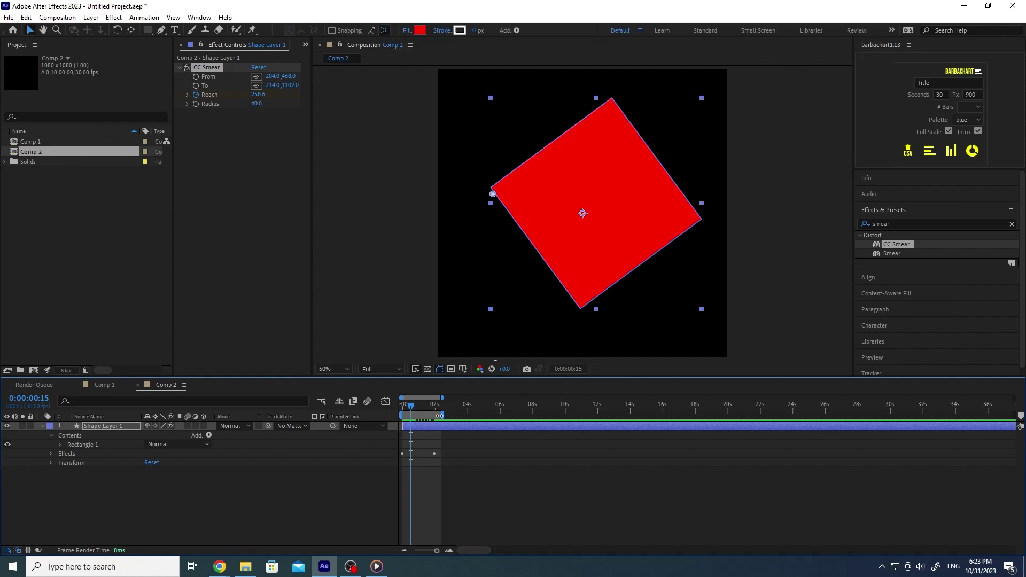
# Reveal Shape Layer 1's Reach keyframes with U and apply Easy Ease (F9) to both
pyautogui.click(105, 426)
pyautogui.press('u')
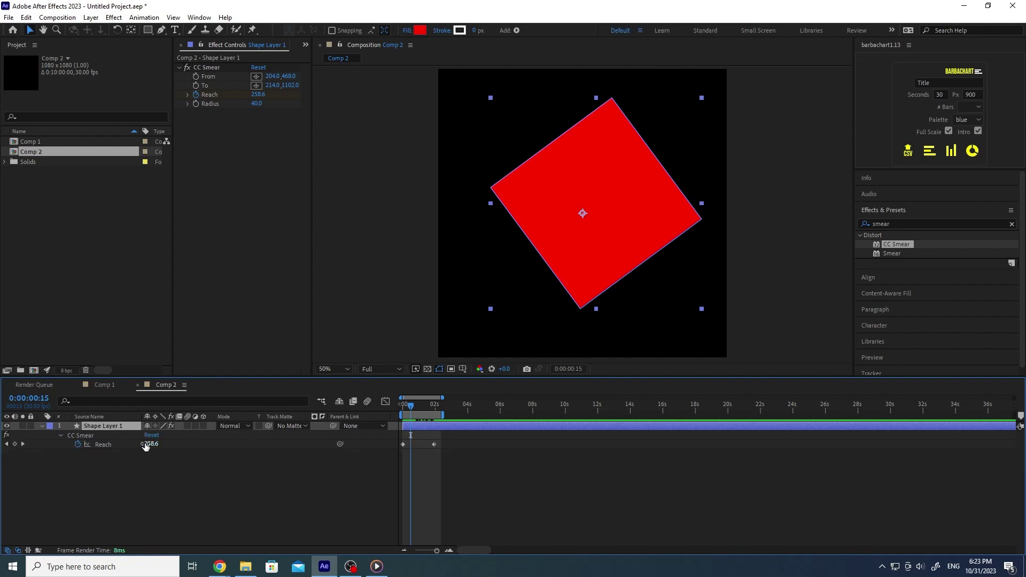
pyautogui.moveTo(449, 458); pyautogui.dragTo(384, 439)
pyautogui.press('F9')
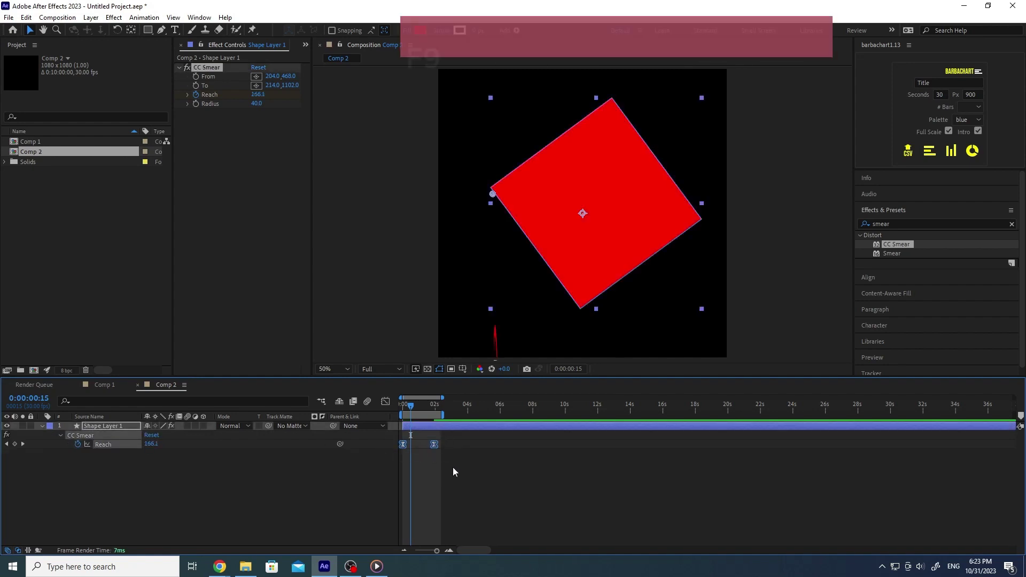
# In the Graph Editor, reshape the Reach bezier handles for a slow start and steep late rise
pyautogui.click(385, 403)
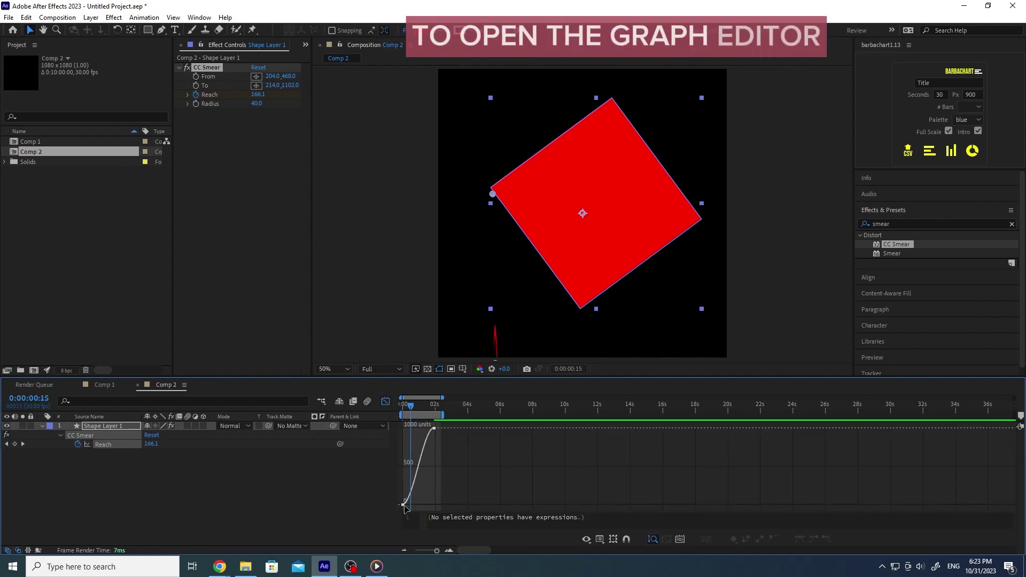
pyautogui.scroll(4, 405, 503)
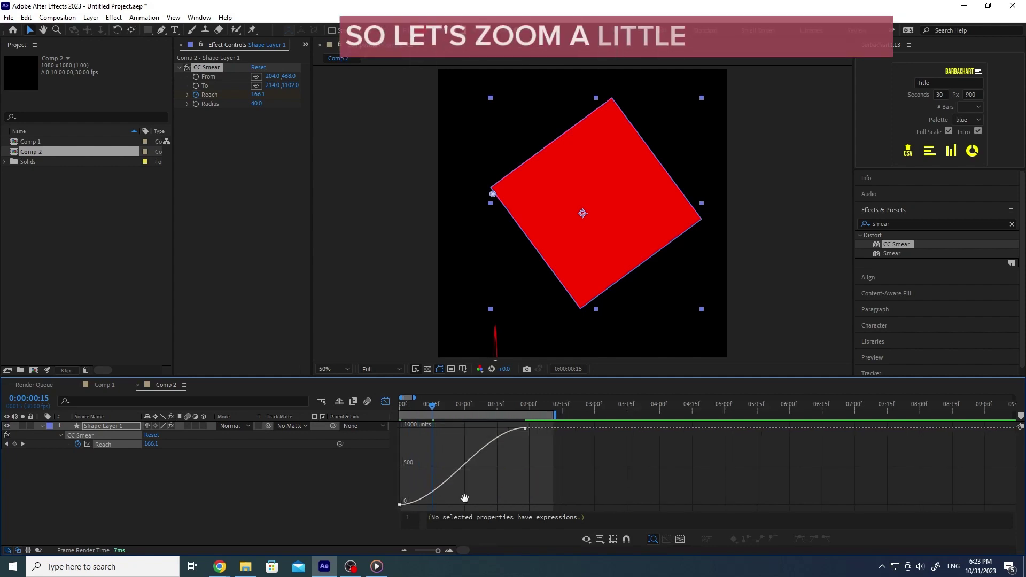
pyautogui.hscroll(-1, 488, 501)
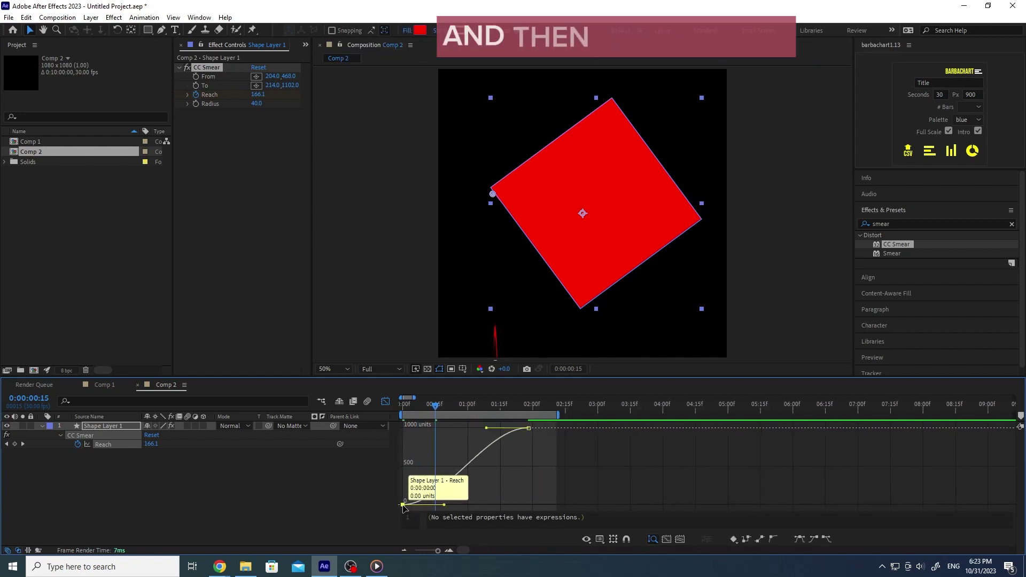
pyautogui.hotkey('ctrl', 'a')
pyautogui.moveTo(444, 506); pyautogui.dragTo(540, 506)
pyautogui.moveTo(487, 429); pyautogui.dragTo(547, 482)
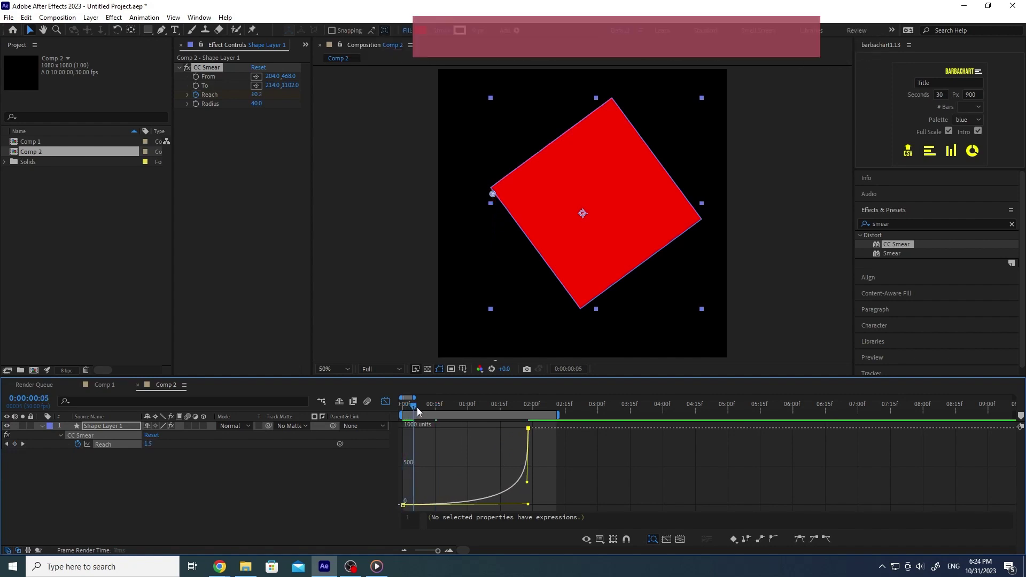
pyautogui.moveTo(437, 409)
pyautogui.mouseDown()
pyautogui.moveTo(516, 409)
pyautogui.moveTo(482, 409)
pyautogui.mouseUp()
pyautogui.scroll(-1, 539, 293)
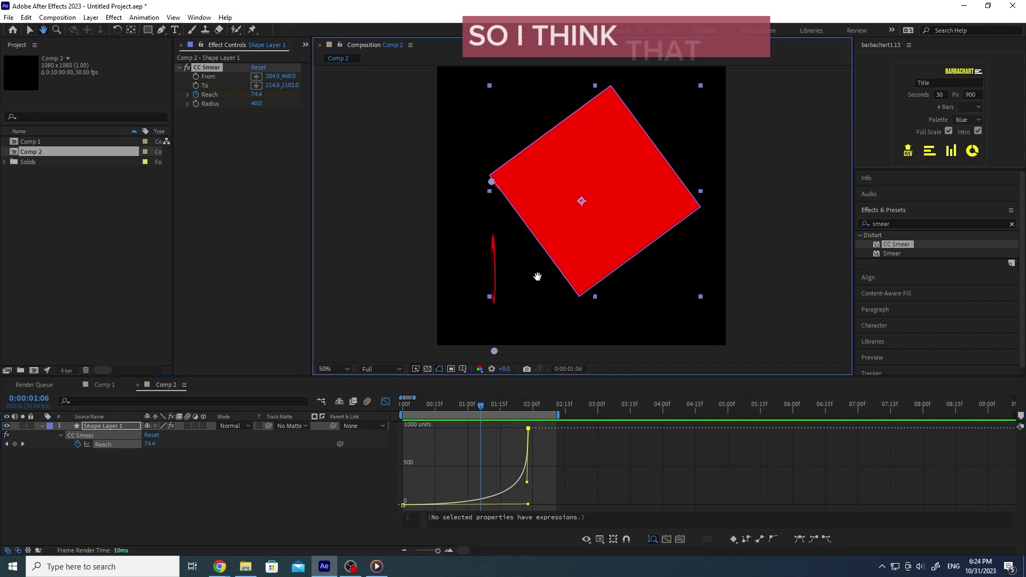
# Move the CC Smear To point to x 204, directly below the From point
pyautogui.moveTo(495, 353); pyautogui.dragTo(493, 351)
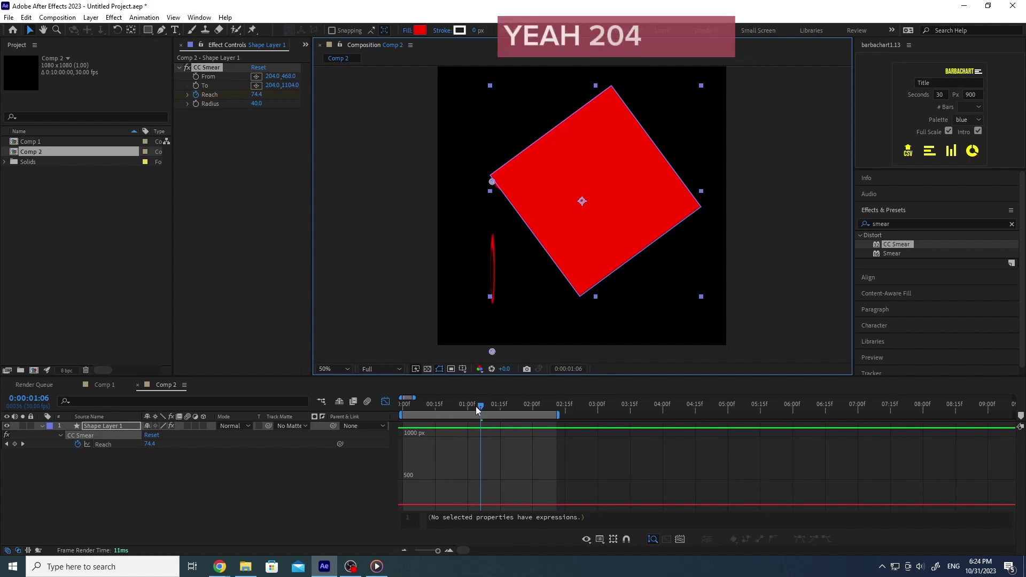
pyautogui.moveTo(476, 406); pyautogui.dragTo(396, 406)
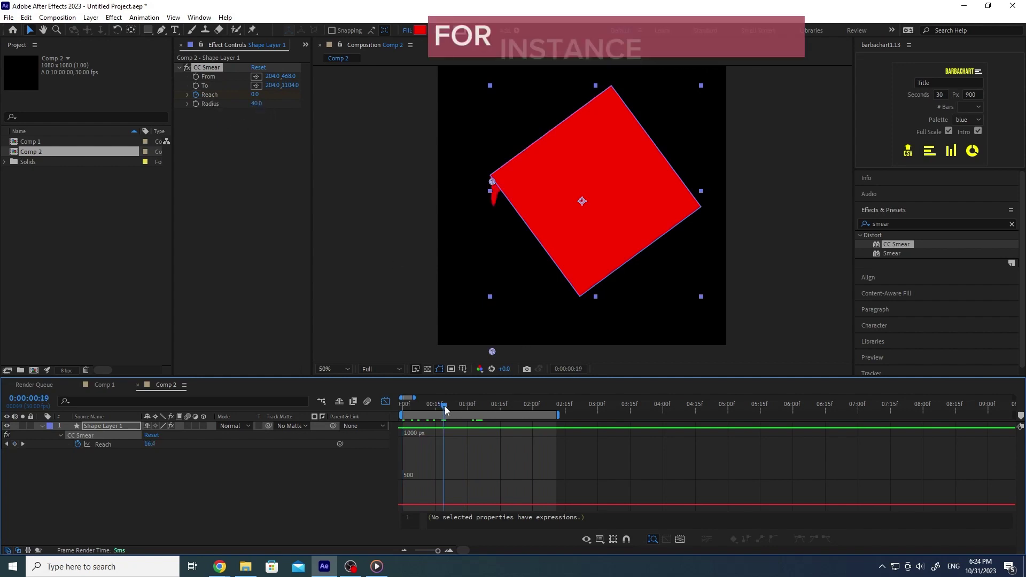
pyautogui.moveTo(445, 407); pyautogui.dragTo(466, 407)
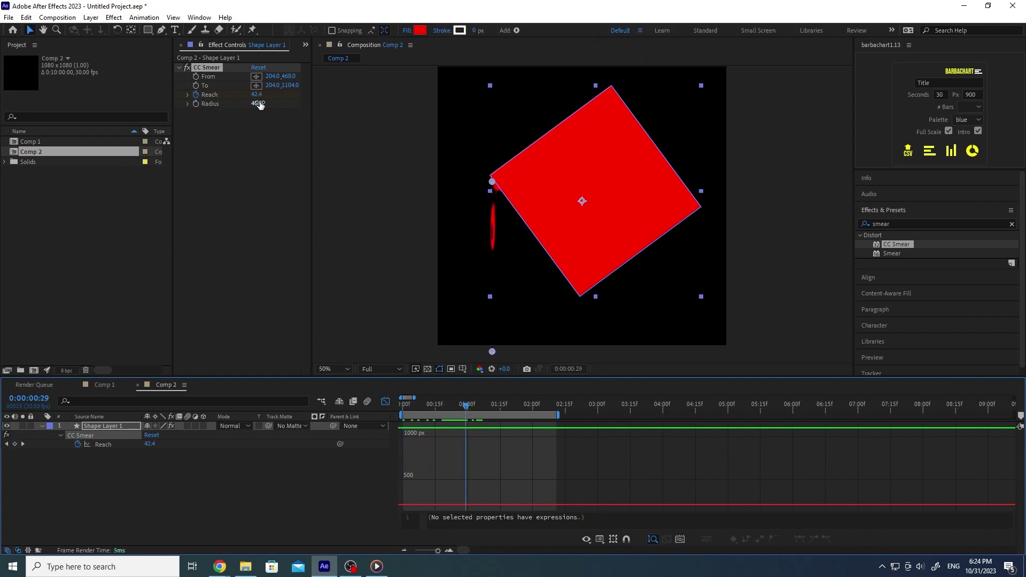
# Try a wider smear Radius and preview the drip, then set Radius back to 40
pyautogui.moveTo(259, 104); pyautogui.dragTo(265, 103)
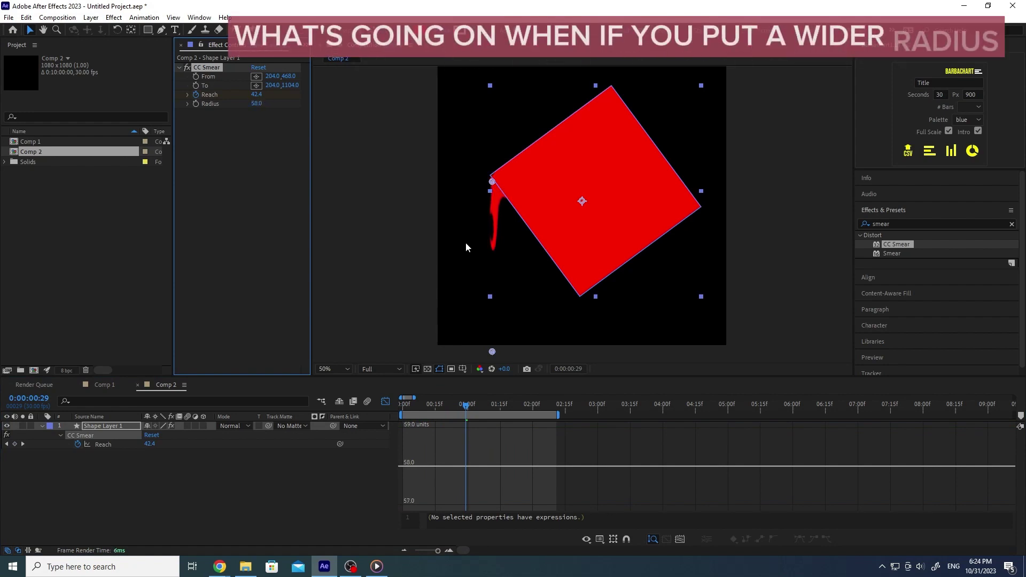
pyautogui.moveTo(463, 407); pyautogui.dragTo(406, 408)
pyautogui.press('space')
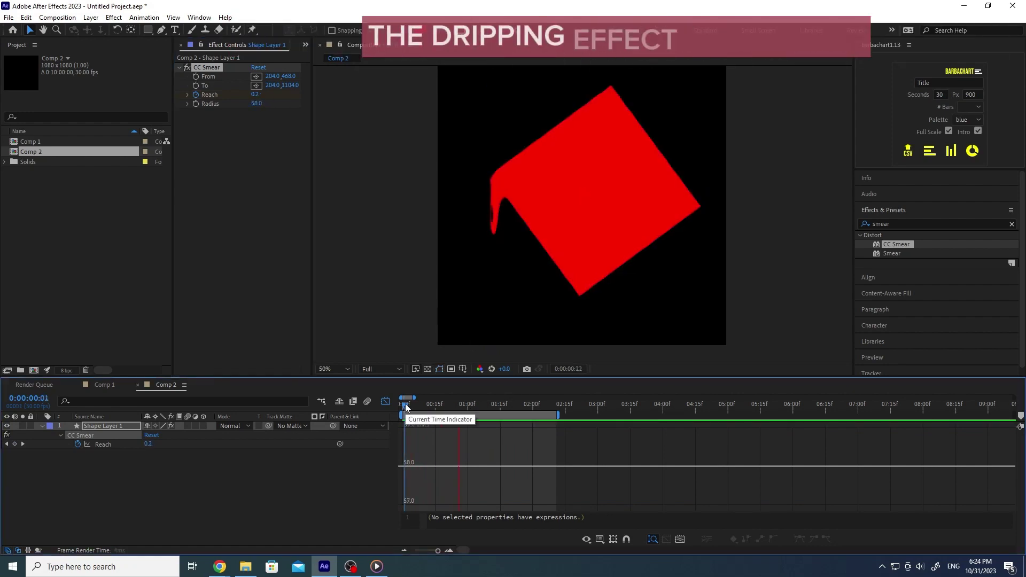
pyautogui.moveTo(429, 406); pyautogui.dragTo(472, 408)
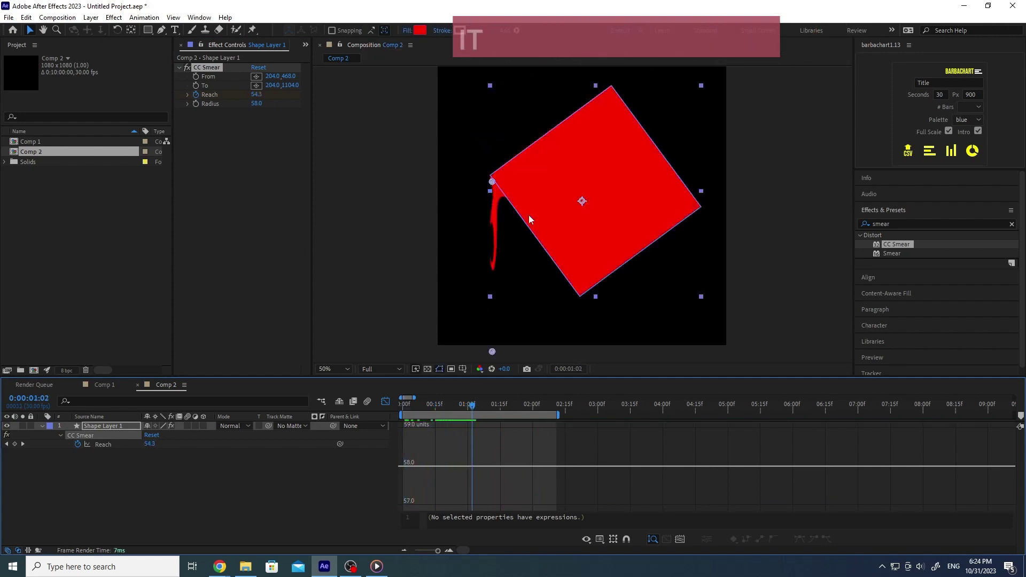
pyautogui.click(257, 103)
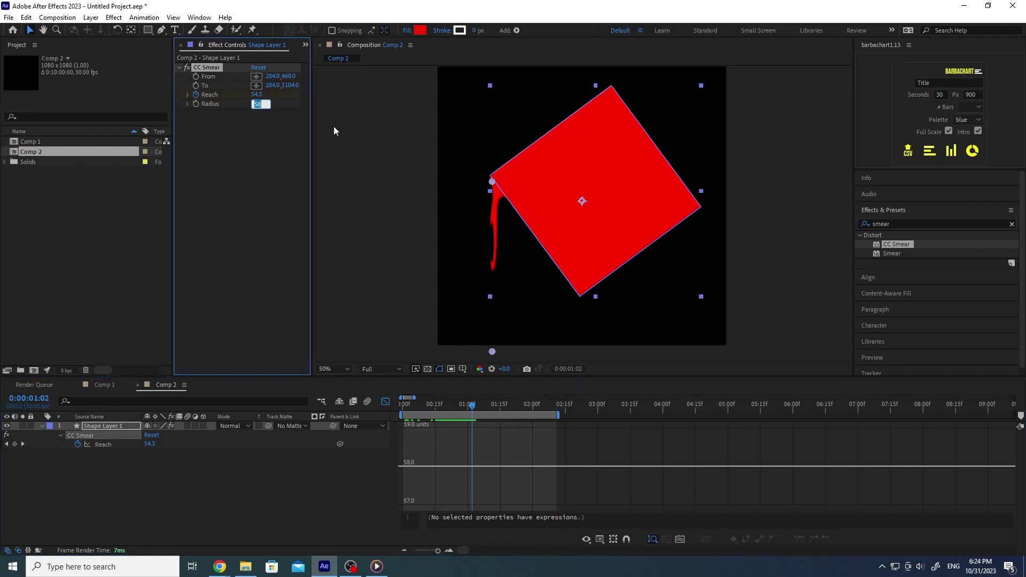
pyautogui.write('40')
pyautogui.press('Return')
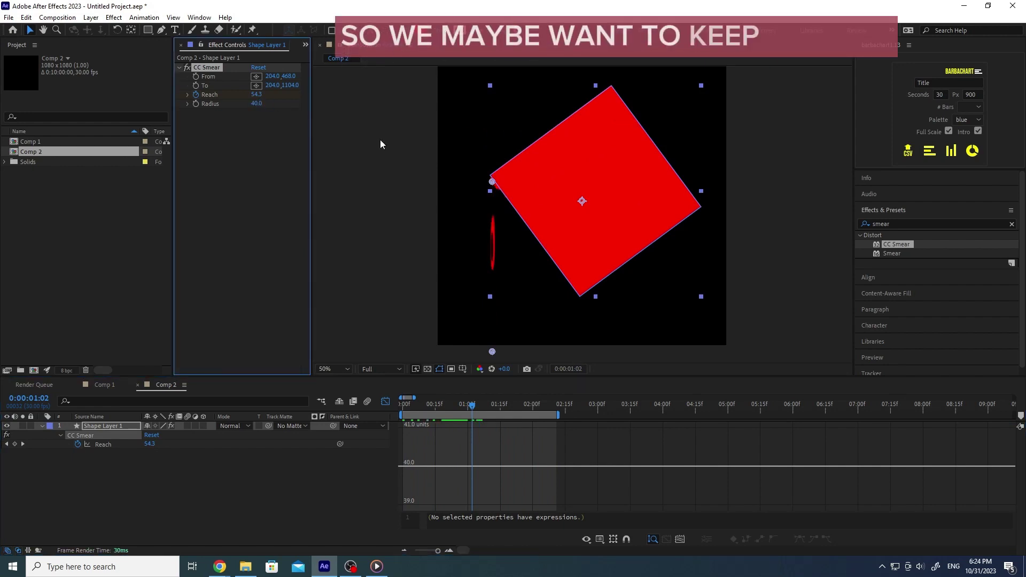
pyautogui.moveTo(433, 404); pyautogui.dragTo(385, 406)
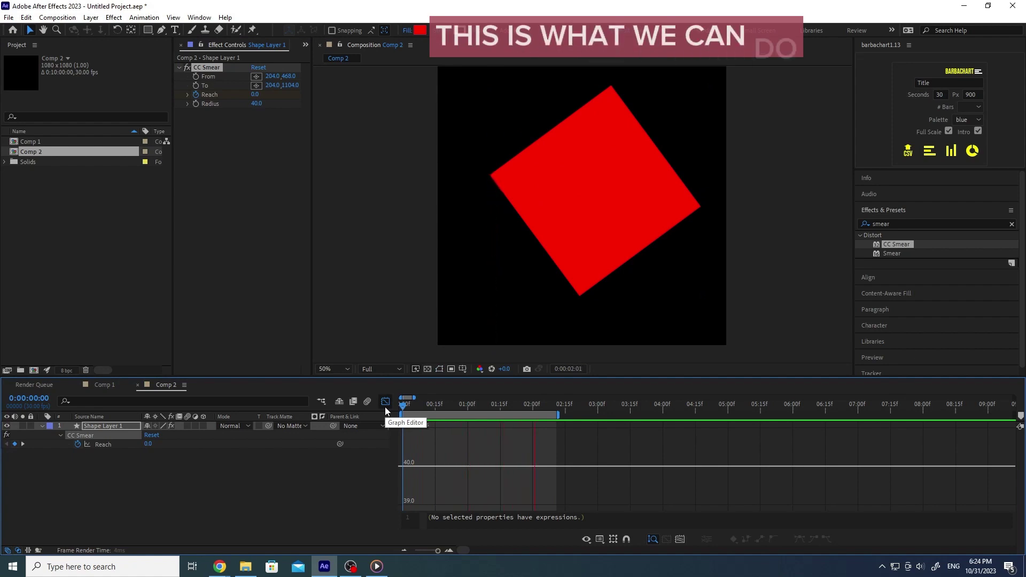